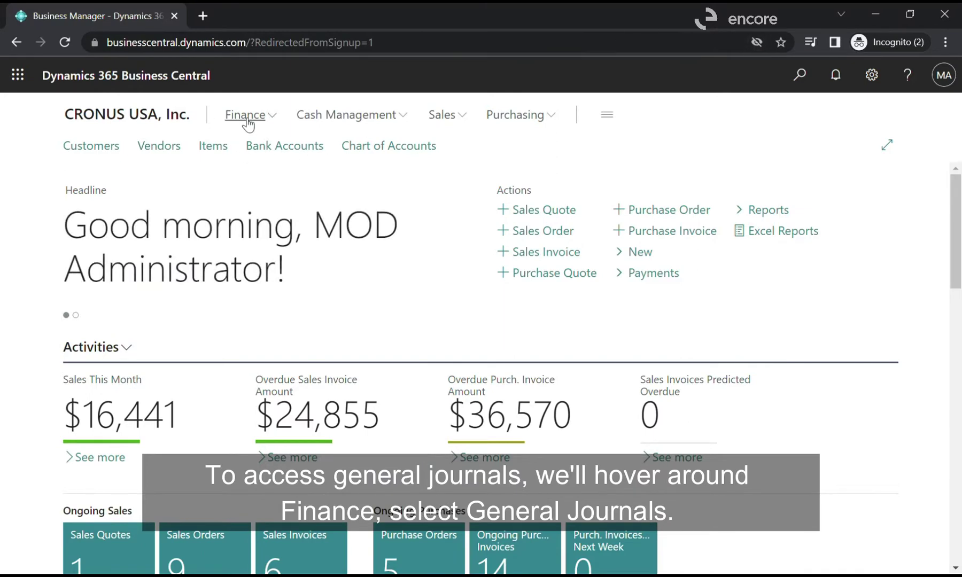
- Open the DEFAULT general journal batch, which gets a new line for document G00009
mouse_move(248, 123)
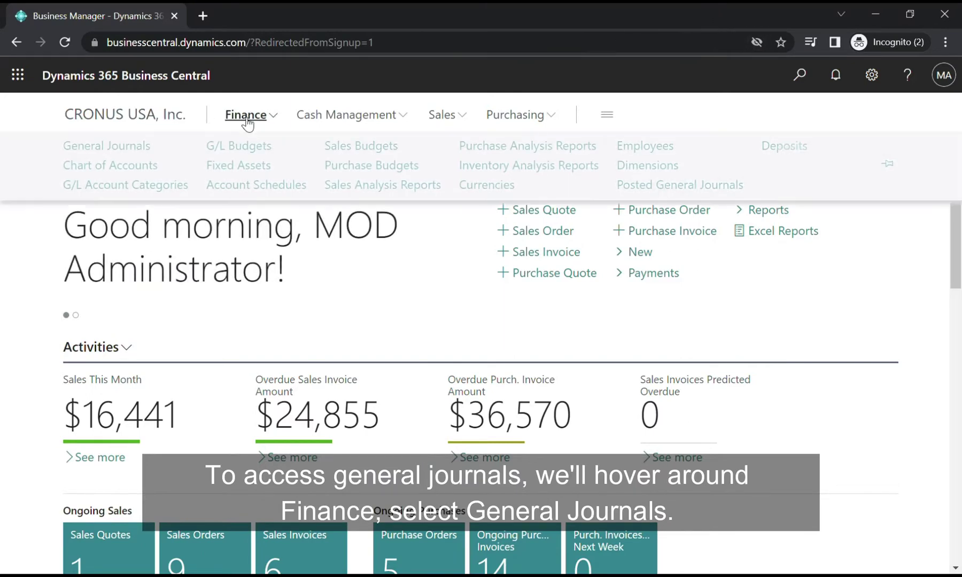
left_click(128, 151)
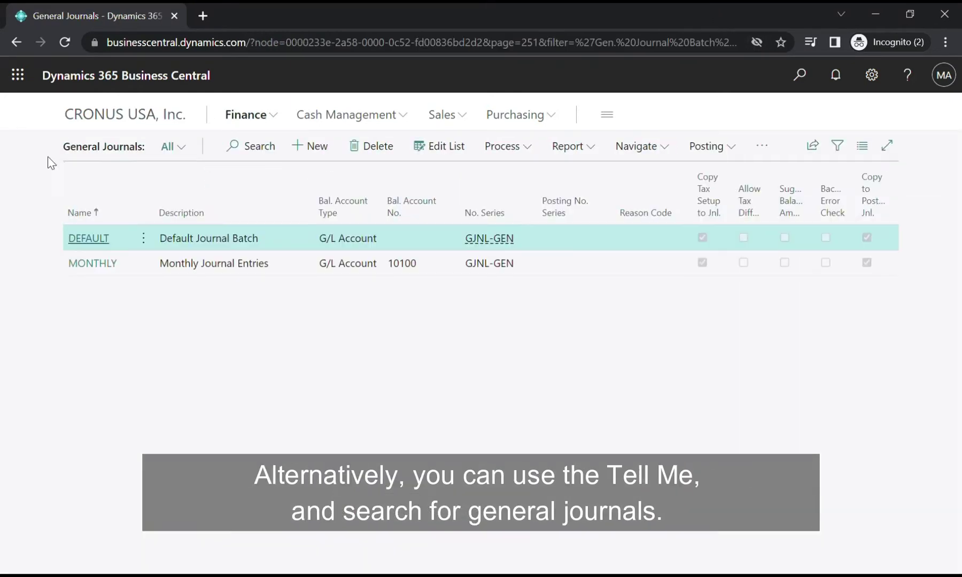
left_click(797, 76)
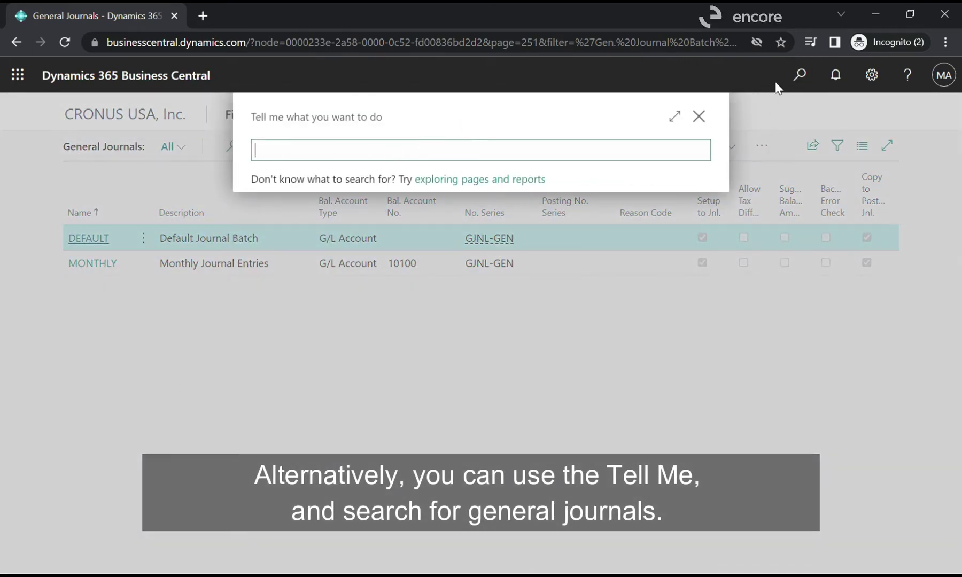
left_click(699, 116)
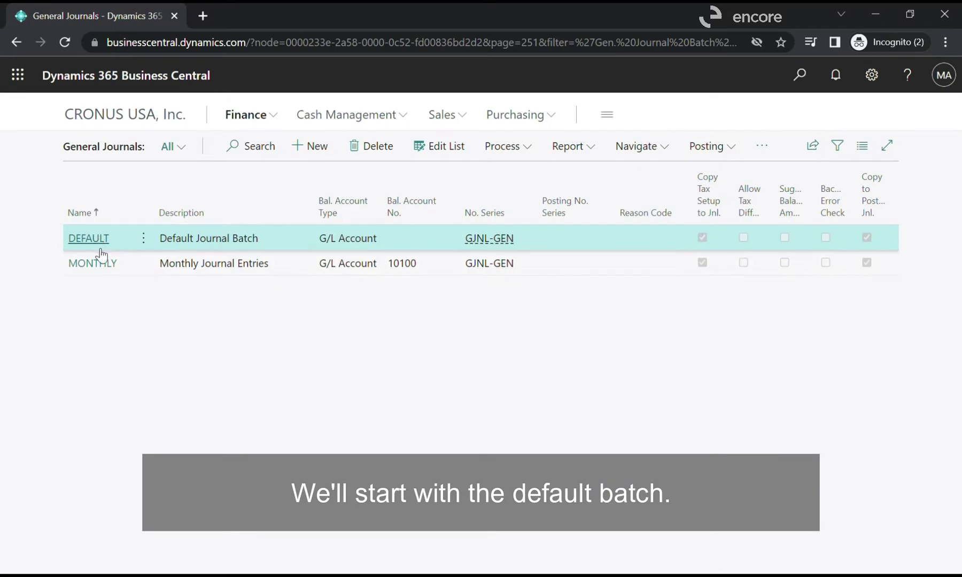
key("Return")
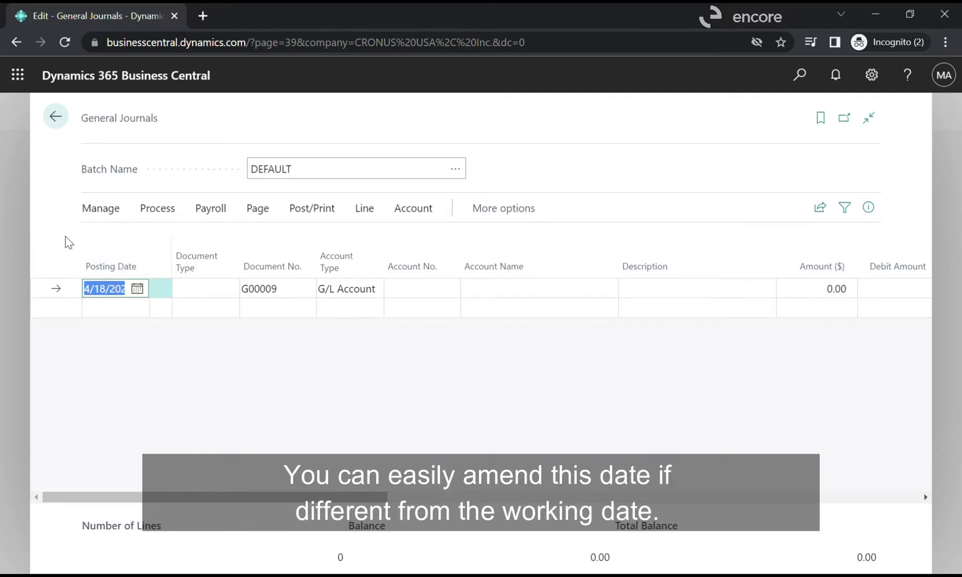
- Keep the posting date, and set account 10500 Prepaid Rent with description 'Prepaid Rent - April 2022'
left_click(137, 290)
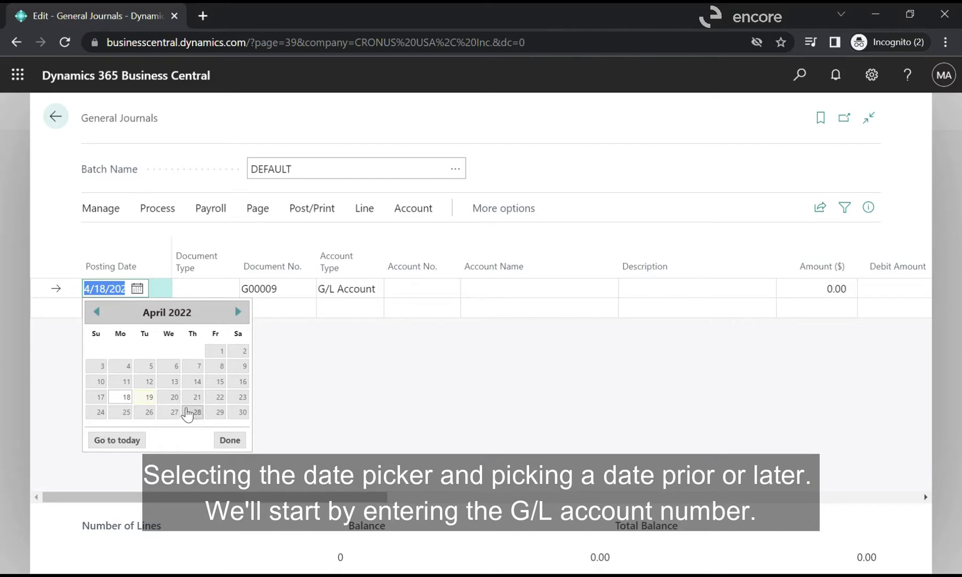
left_click(347, 399)
left_click(418, 297)
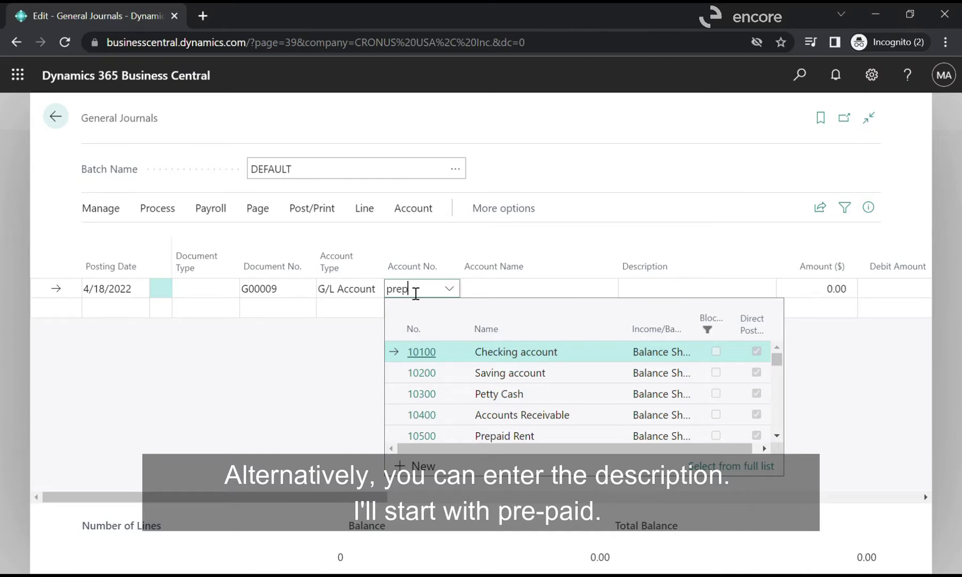
left_click(424, 351)
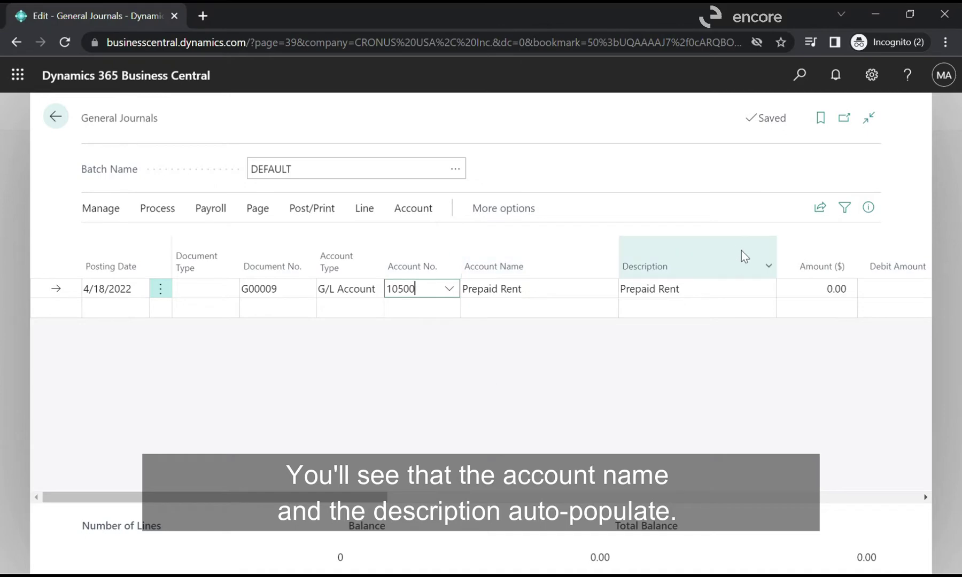
left_click(729, 296)
left_click(726, 297)
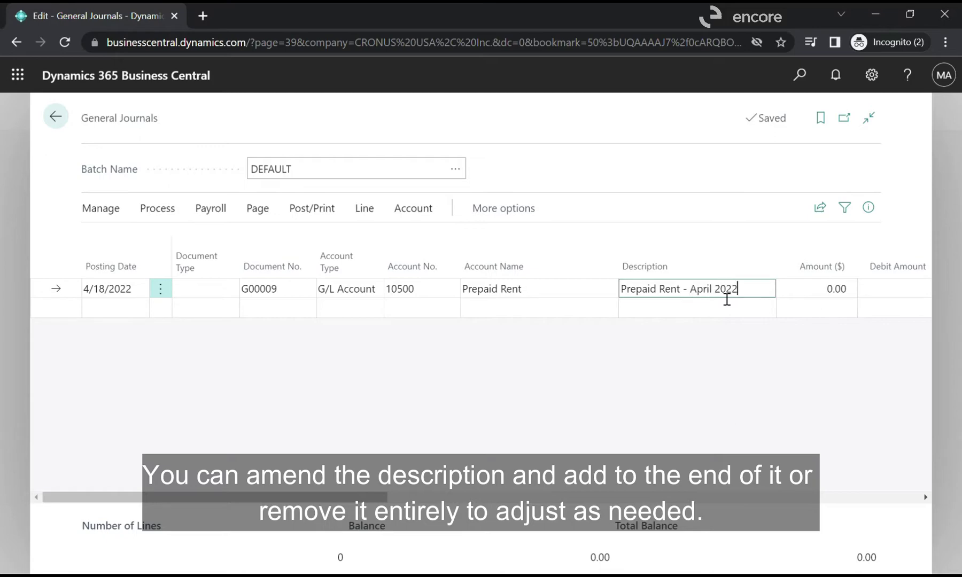
left_click(657, 457)
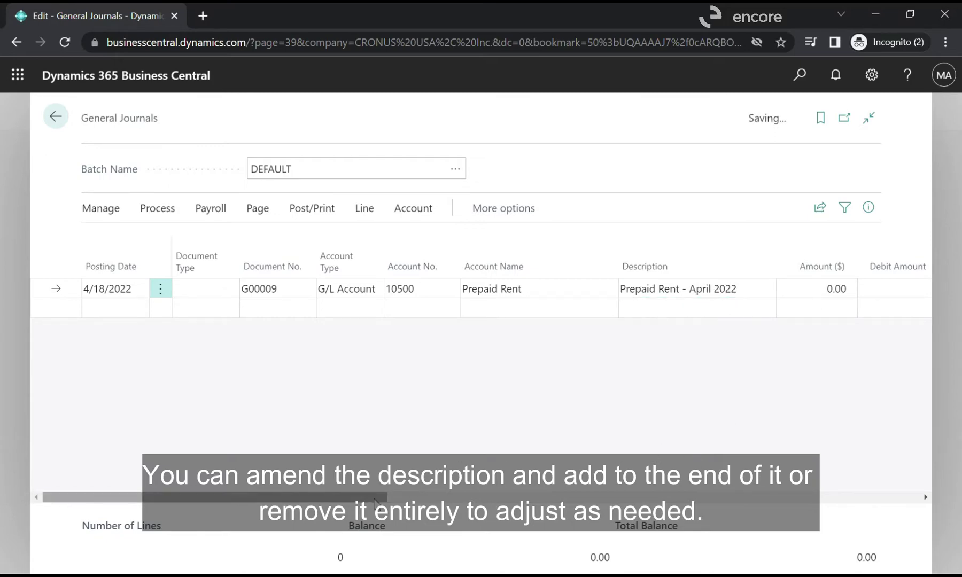
left_click_drag(375, 502, 512, 486)
- Enter 100 as the Prepaid Rent line's debit amount
mouse_move(547, 249)
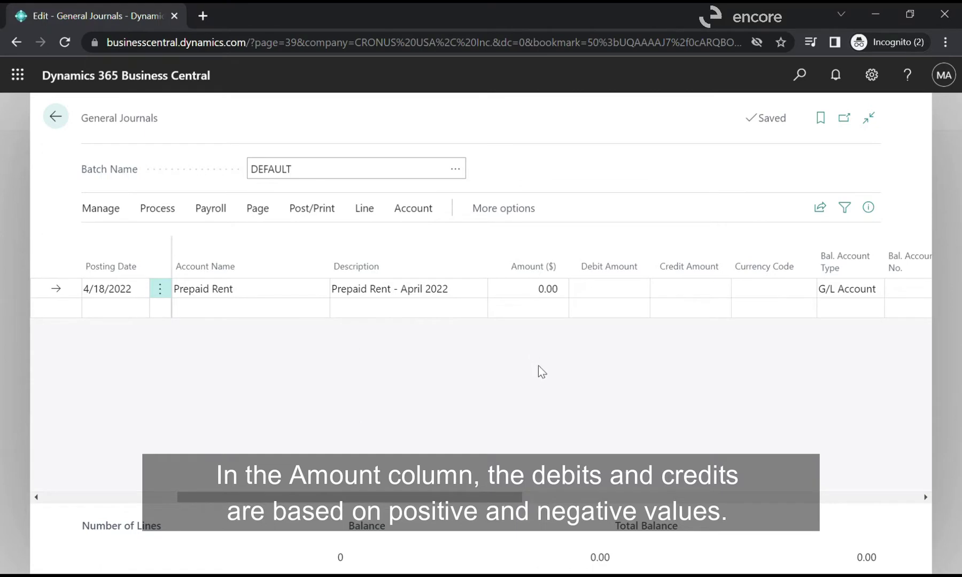
left_click(546, 293)
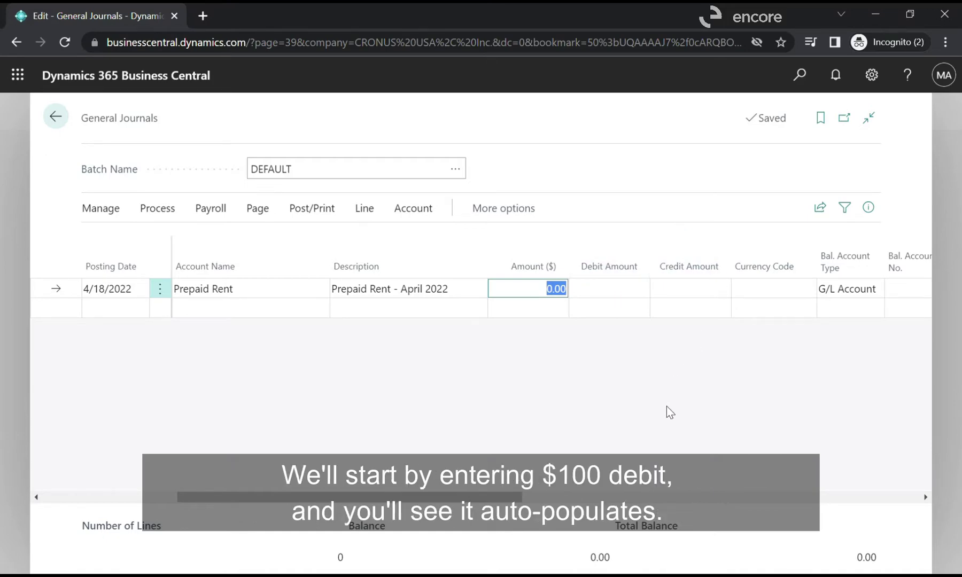
type("100")
left_click(617, 413)
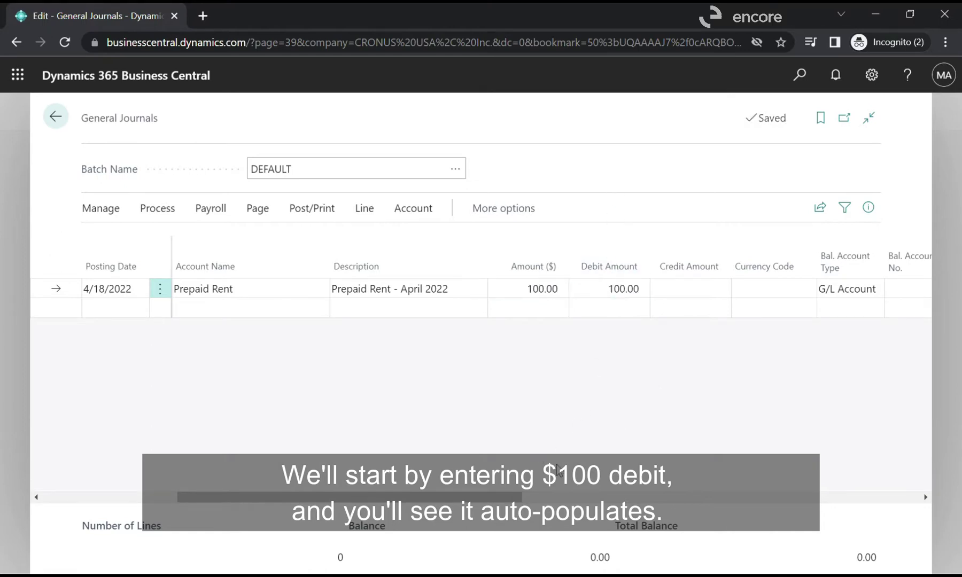
- Set the line's balancing account to 40100 Income, Services
left_click_drag(509, 500, 572, 483)
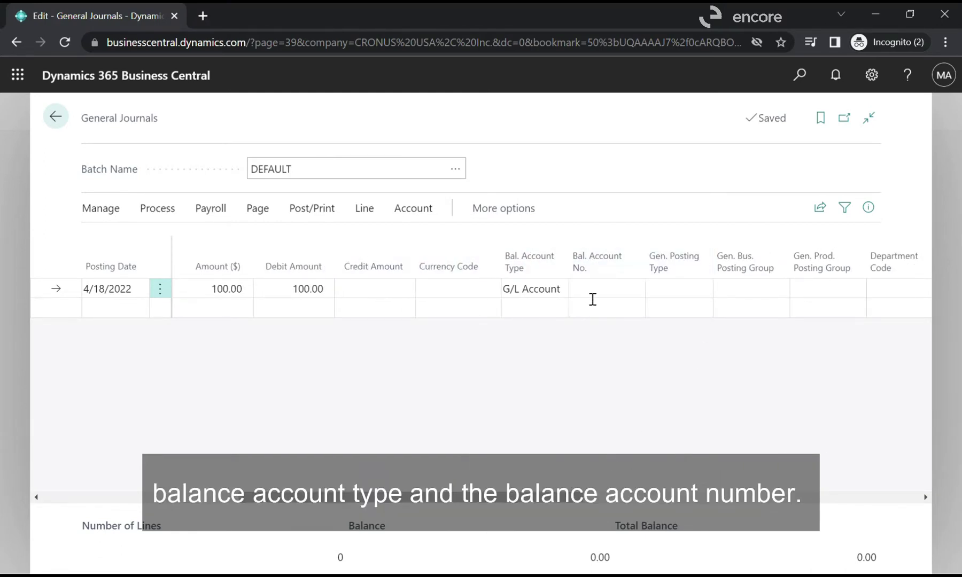
type("incom")
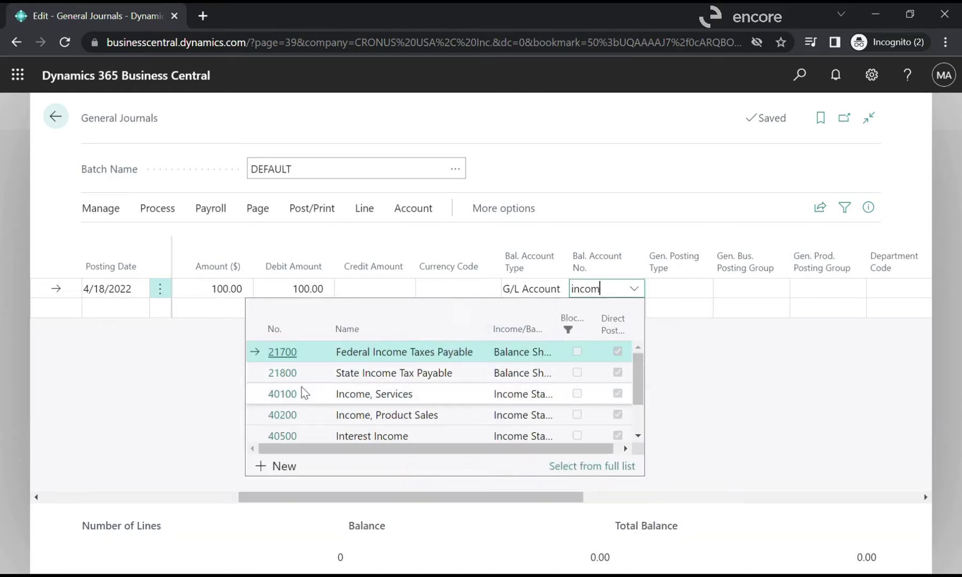
left_click(278, 394)
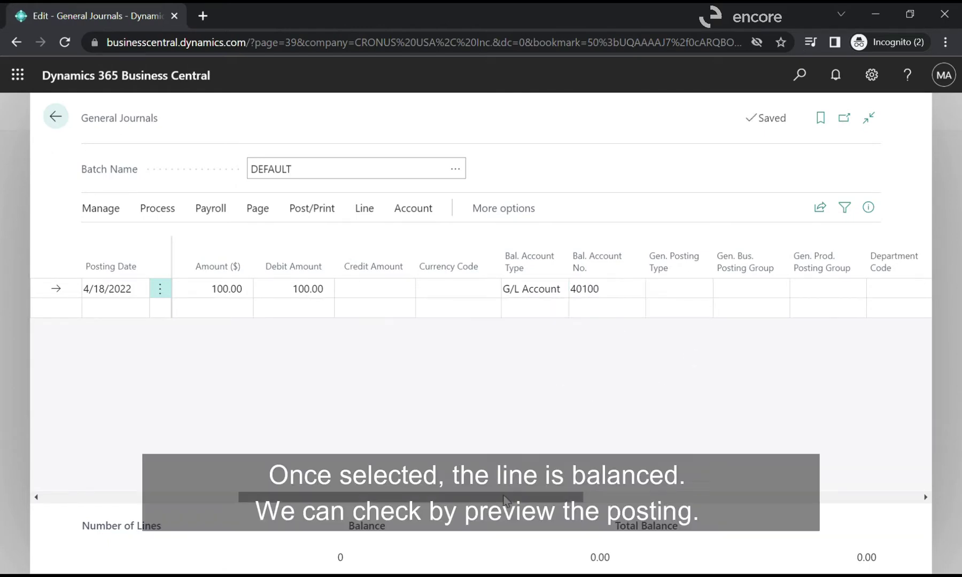
left_click_drag(506, 497, 354, 488)
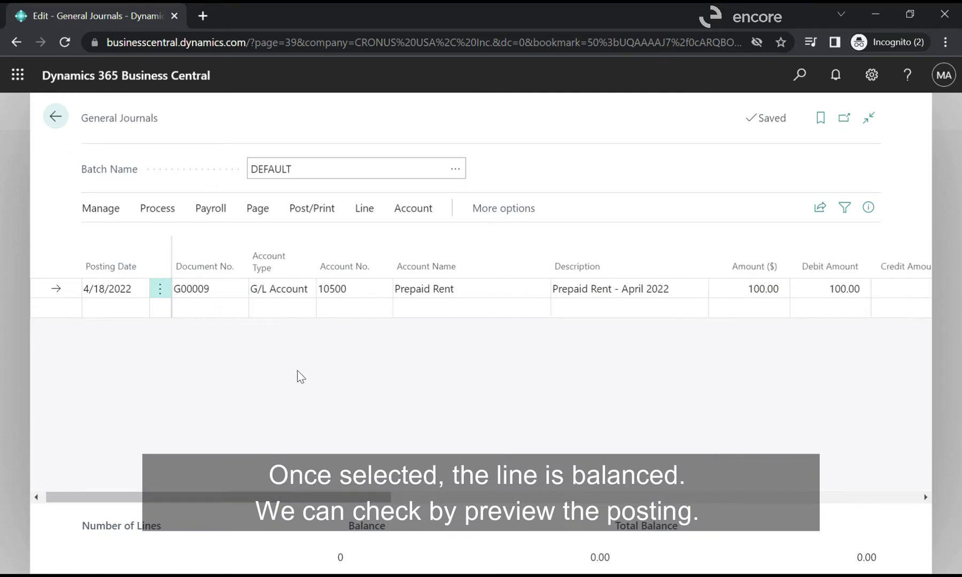
left_click(332, 209)
left_click(299, 243)
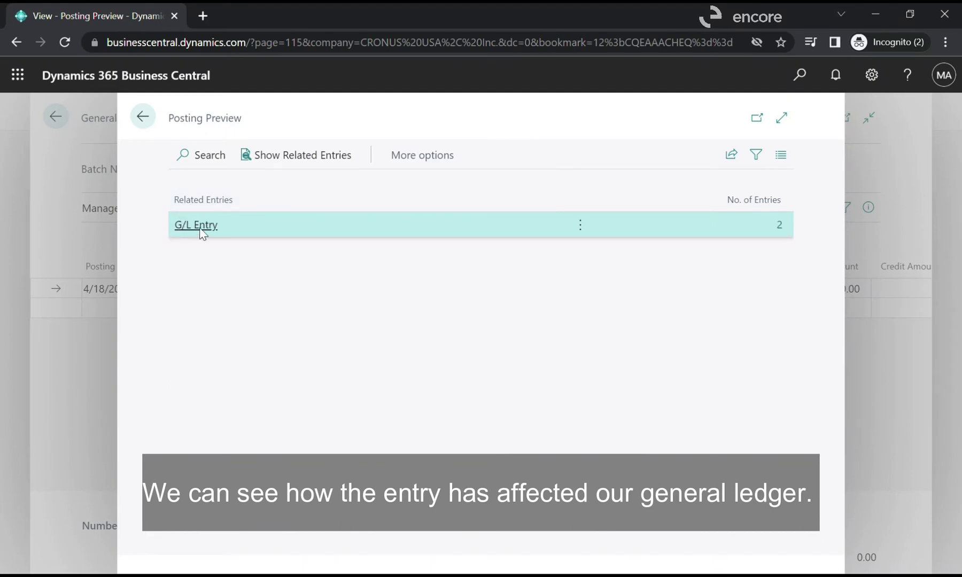
left_click(779, 227)
mouse_move(440, 545)
left_mouse_down()
mouse_move(709, 525)
mouse_move(429, 541)
left_mouse_up()
- Return to the journal and clear the Bal. Account No. on the Prepaid Rent line
left_click(143, 119)
left_click(142, 120)
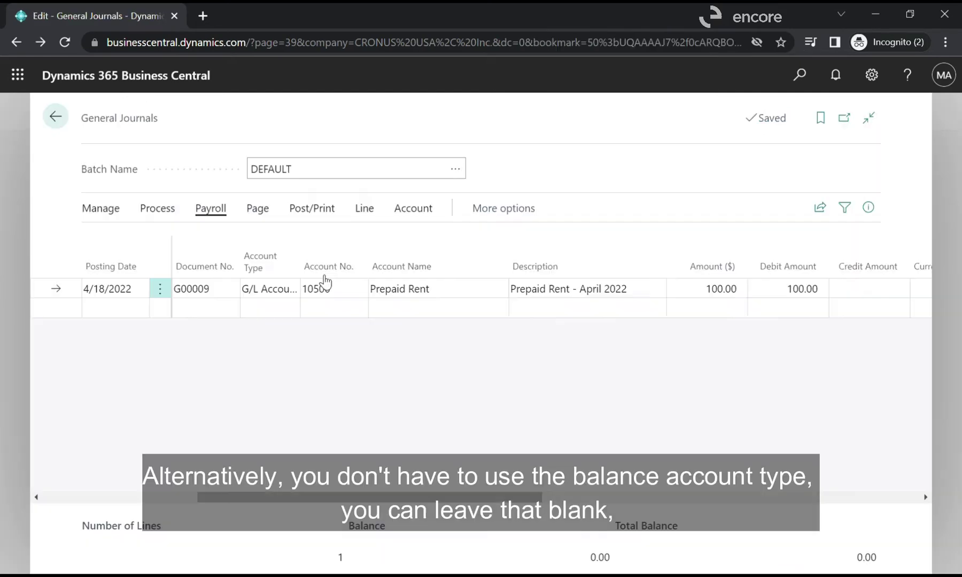
left_click(780, 295)
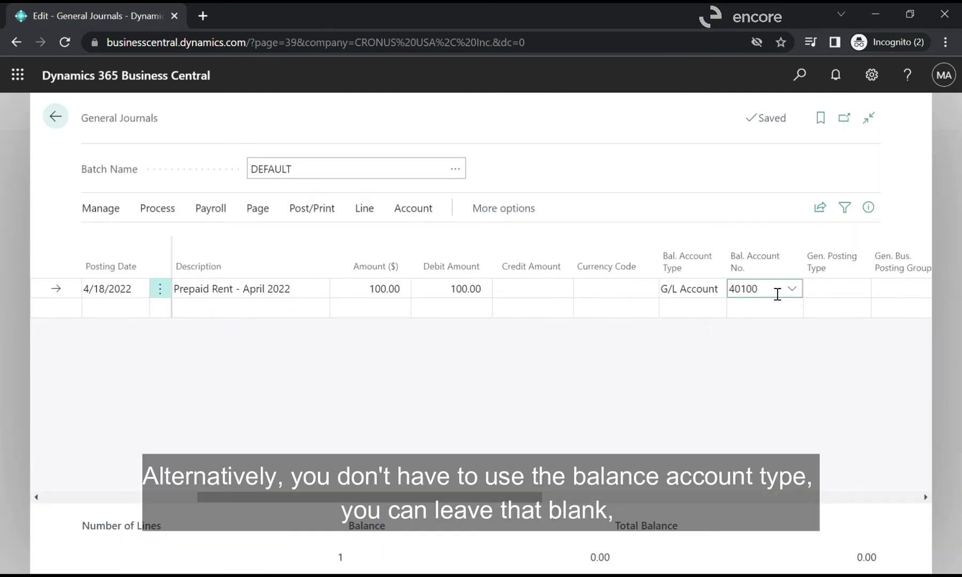
left_click_drag(778, 294, 729, 289)
key("BackSpace")
type("40250")
key("BackSpace")
key("Escape")
left_click(161, 498)
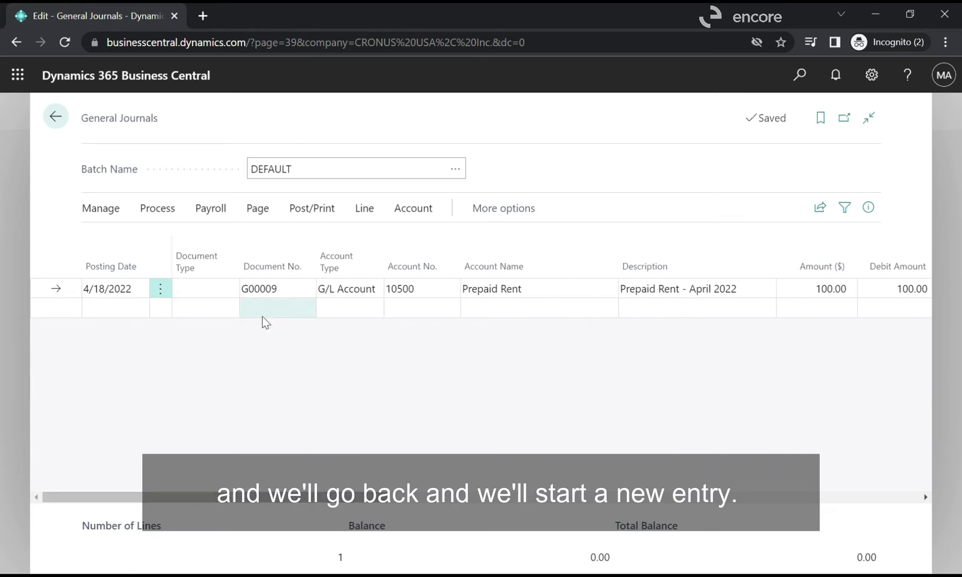
- Add a second G00009 line for 40100 Income, Services with amount -100
left_click(285, 312)
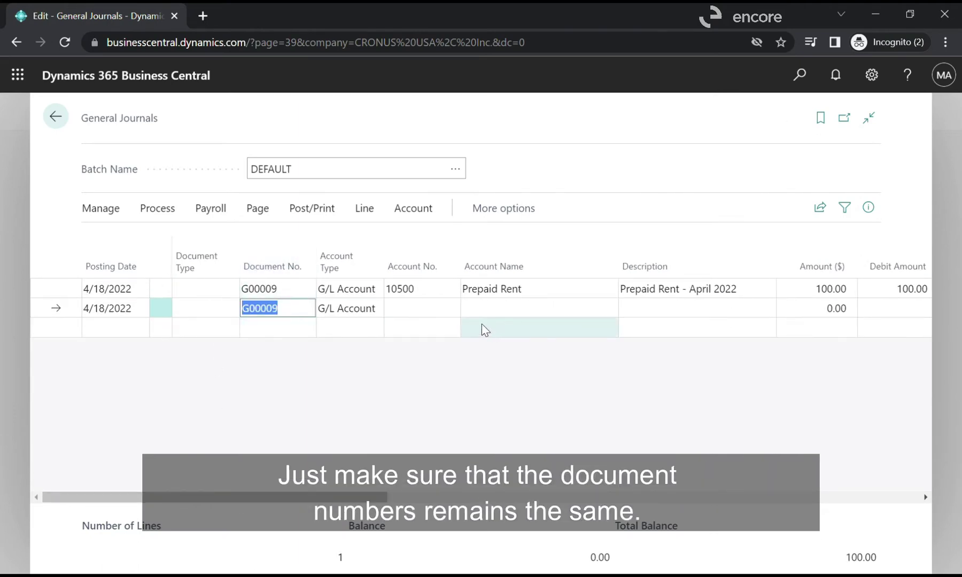
left_click(440, 315)
type("income")
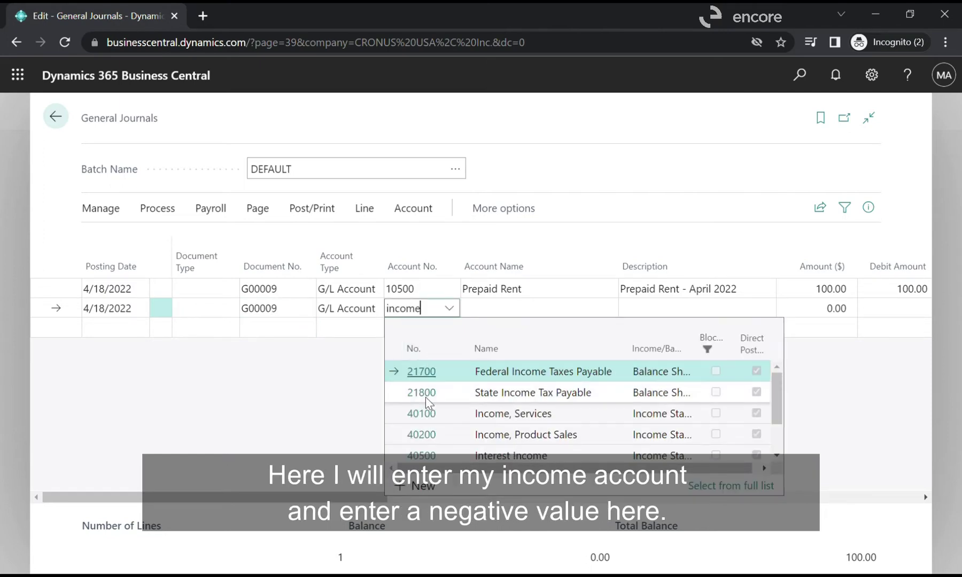
left_click(429, 414)
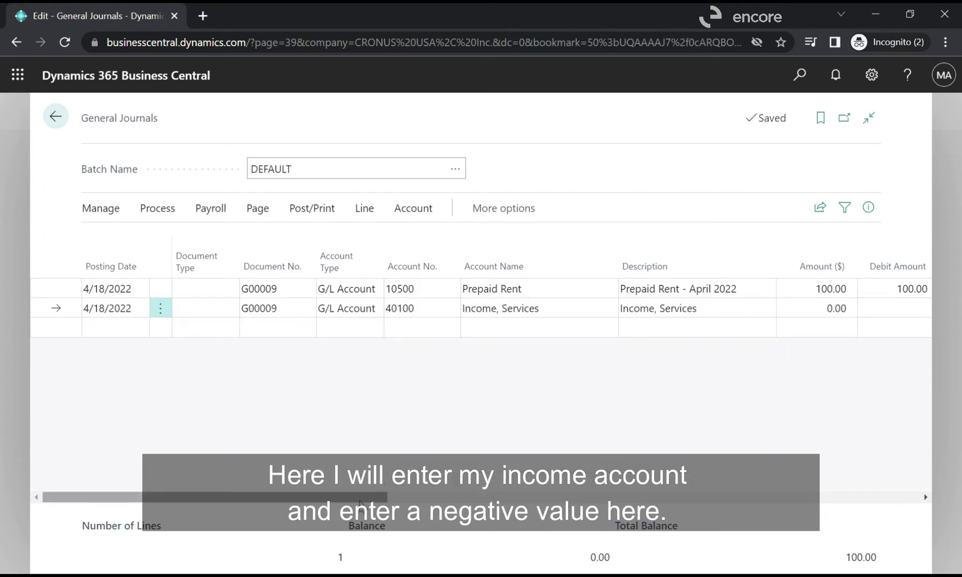
left_click(738, 310)
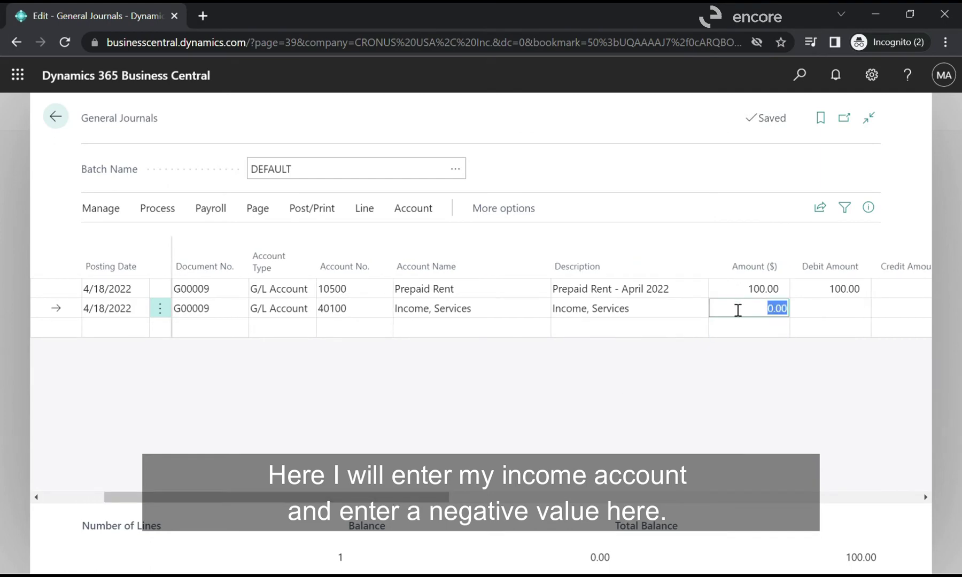
type("-100")
left_click(688, 435)
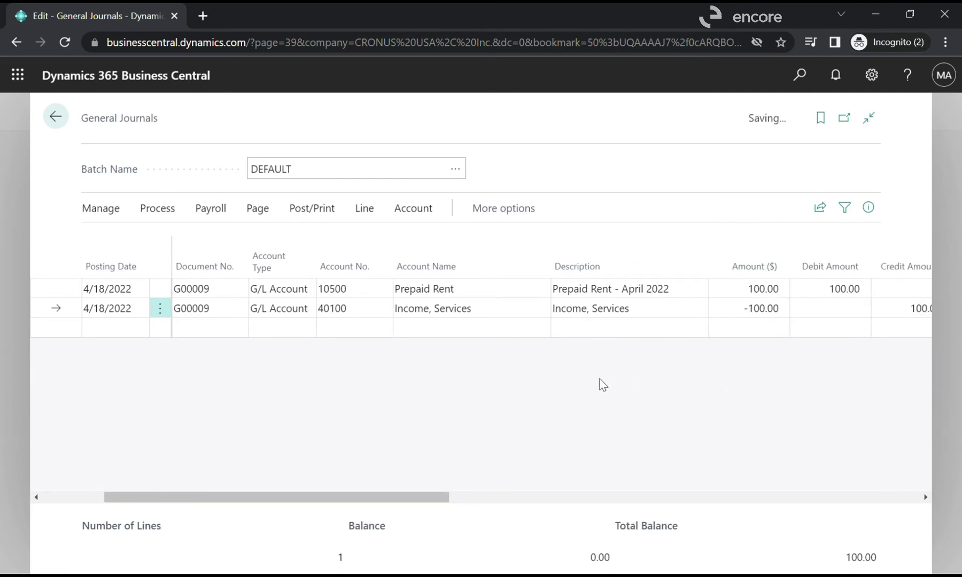
- Preview posting to confirm 10500 at 100.00 and 40100 at -100.00, then return to the journal
left_click(336, 214)
left_click(327, 240)
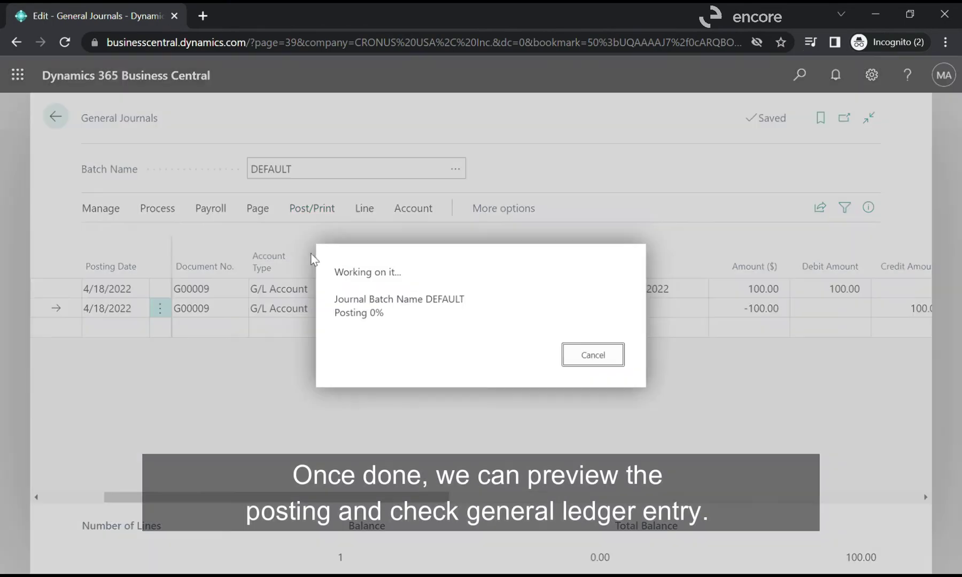
left_click(780, 225)
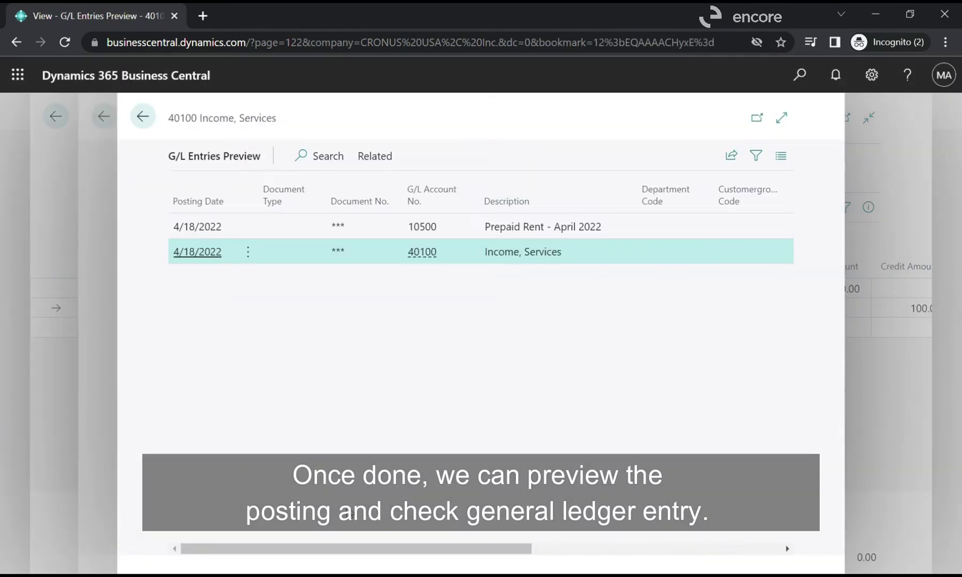
left_click_drag(353, 548, 345, 523)
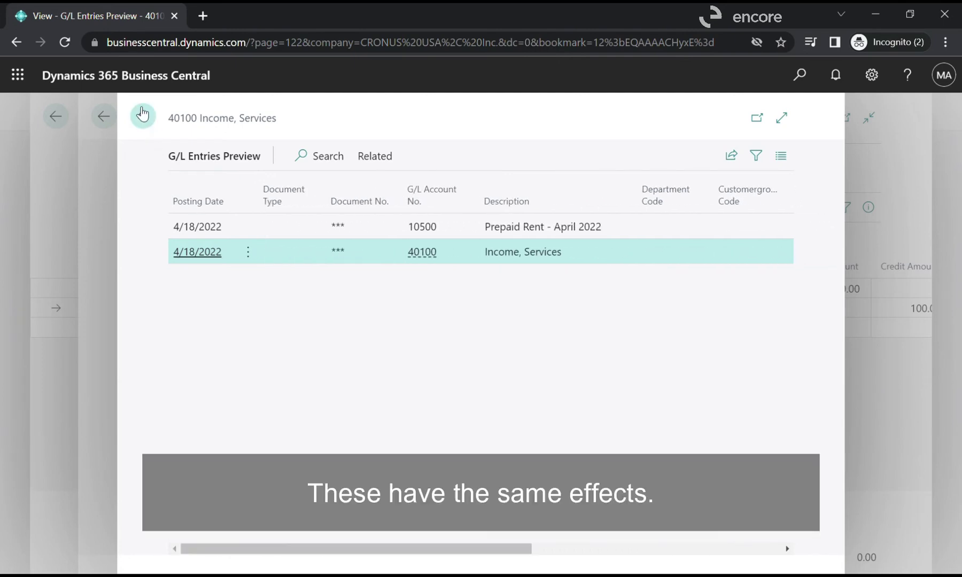
left_click(143, 116)
left_click(143, 116)
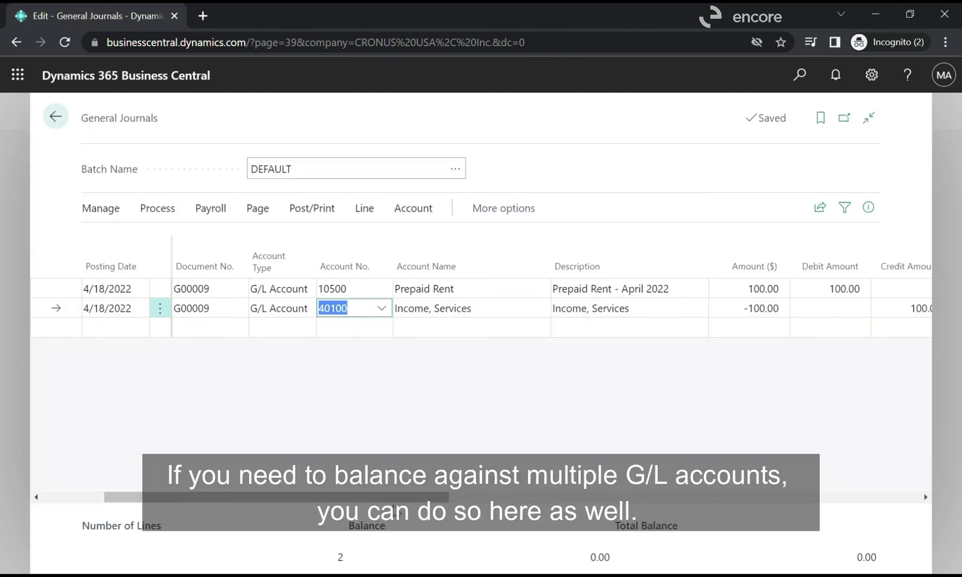
- Change the Income, Services line's amount to -50
left_click(778, 317)
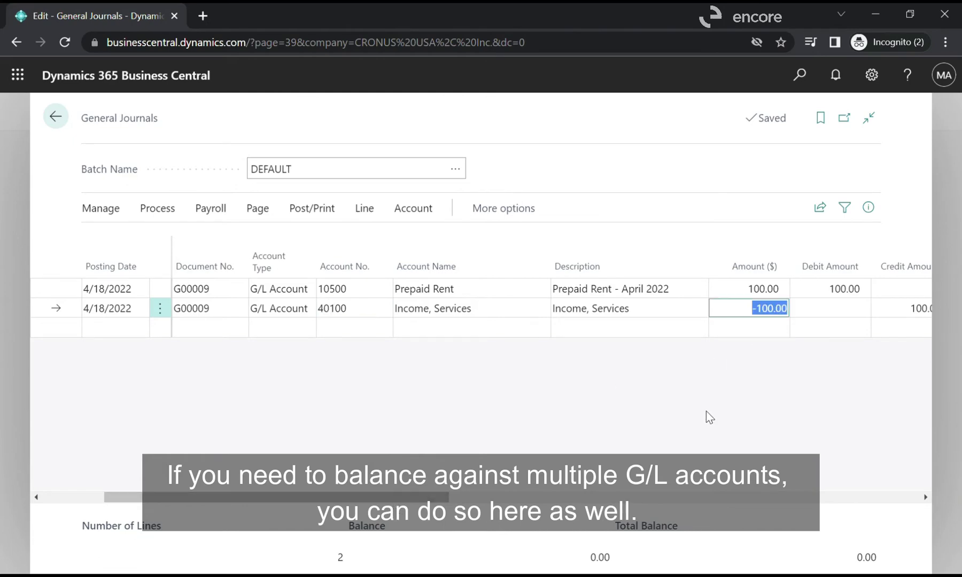
type("-50")
left_click(473, 365)
- Add a third line for 40200 Income, Product Sales with amount -50
left_click(233, 327)
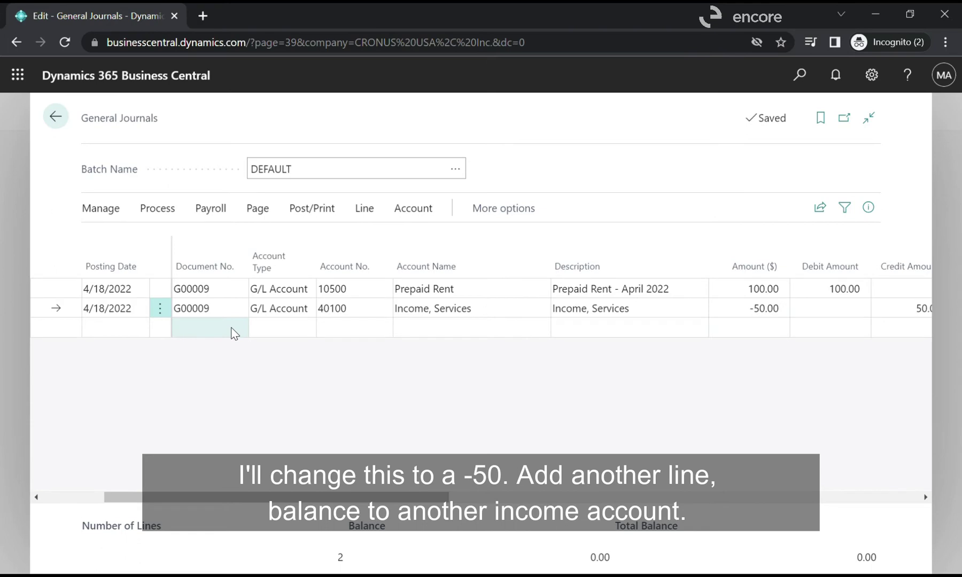
left_click(342, 331)
type("incom")
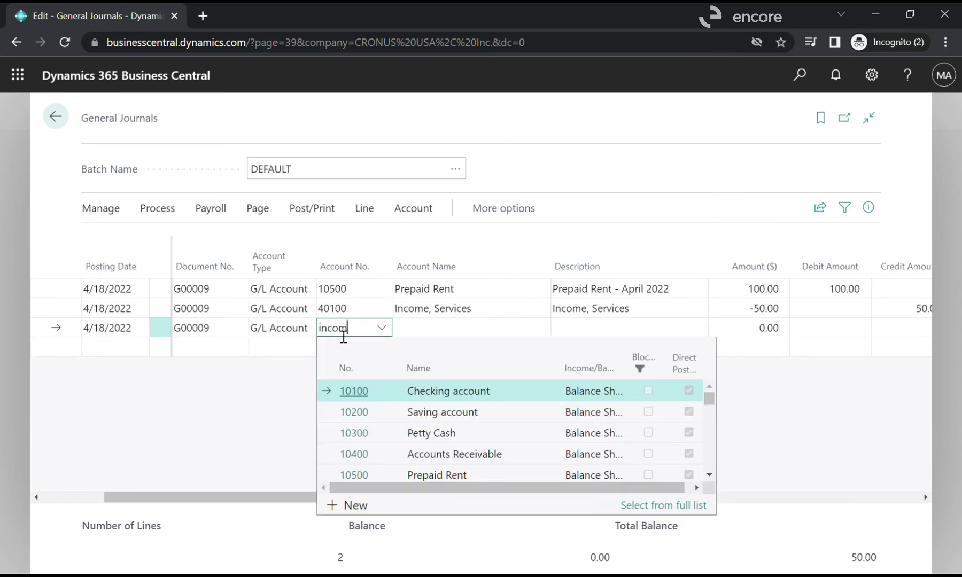
left_click(354, 454)
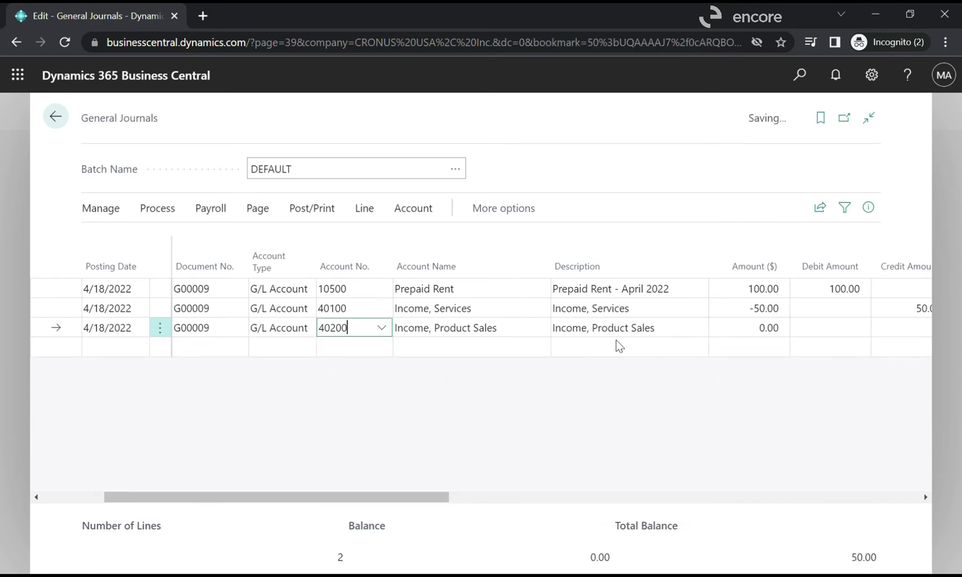
left_click(771, 337)
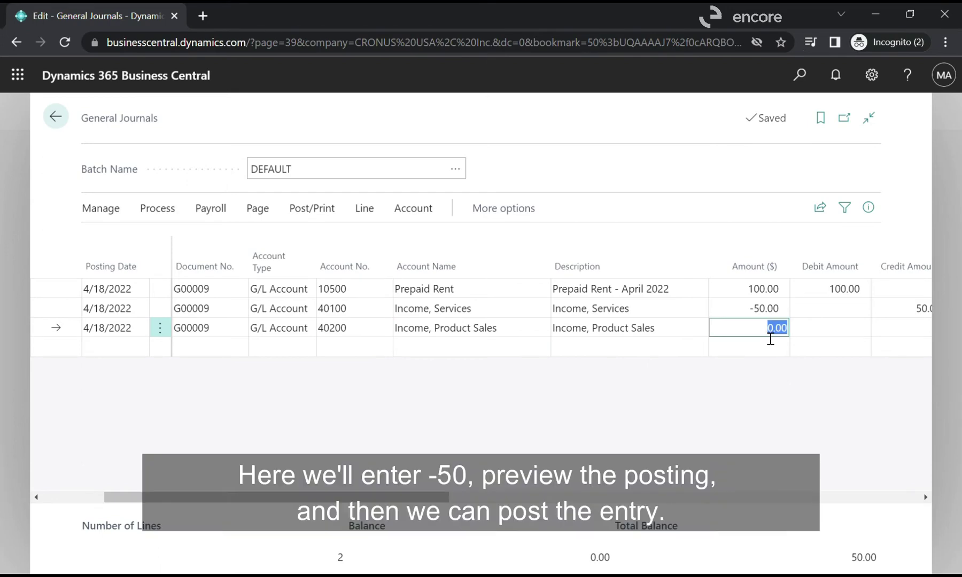
type("-50")
left_click(749, 393)
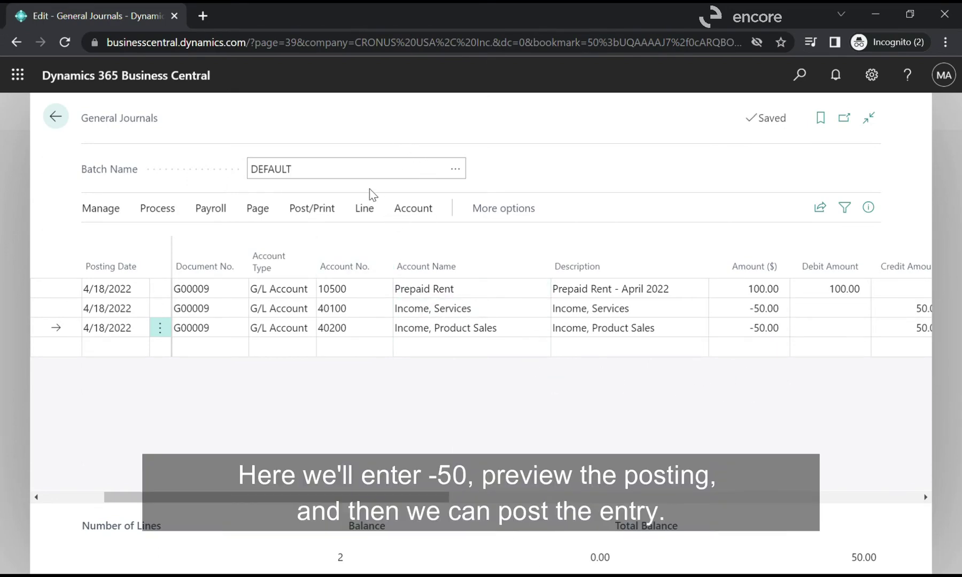
- Preview posting to check the three G/L entries, then go back to the journal
left_click(335, 211)
left_click(338, 242)
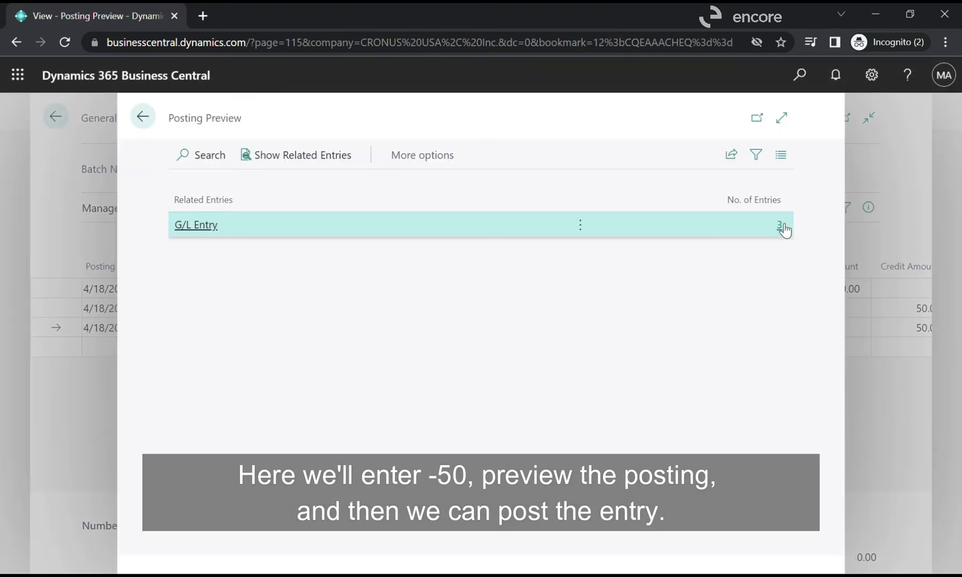
left_click(793, 233)
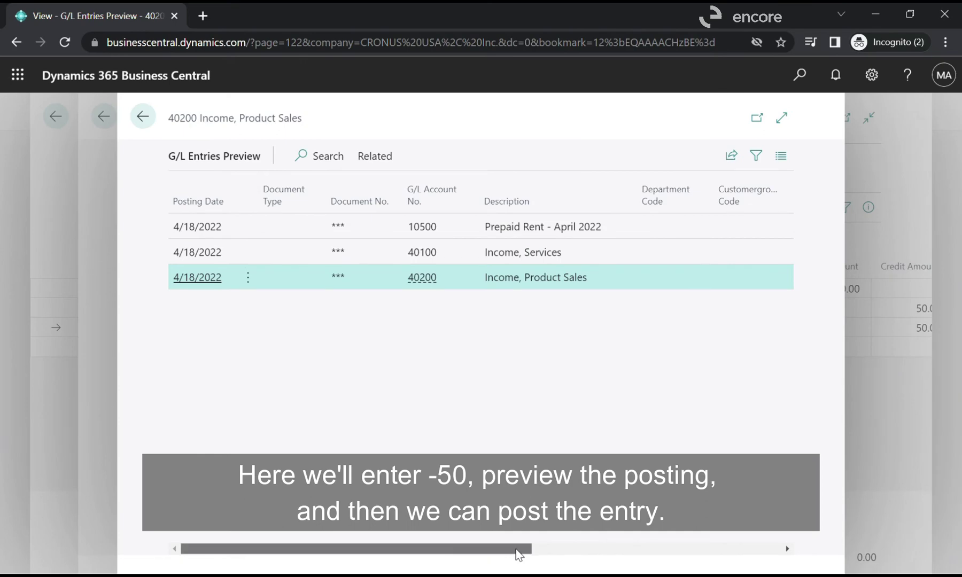
left_click_drag(531, 549, 502, 554)
left_click(143, 116)
left_click(143, 116)
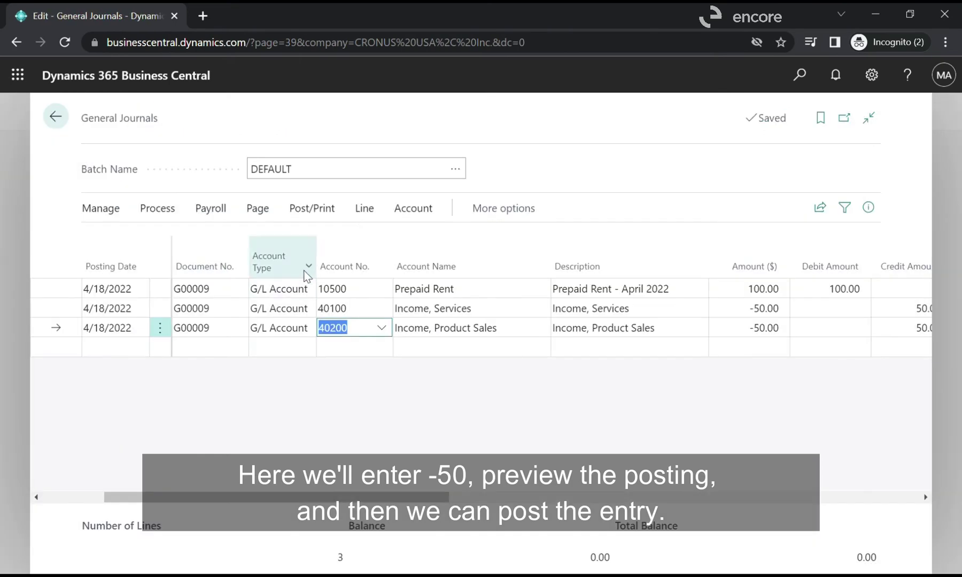
- Post the journal lines, confirming with Yes and dismissing the success message
left_click(312, 208)
left_click(127, 242)
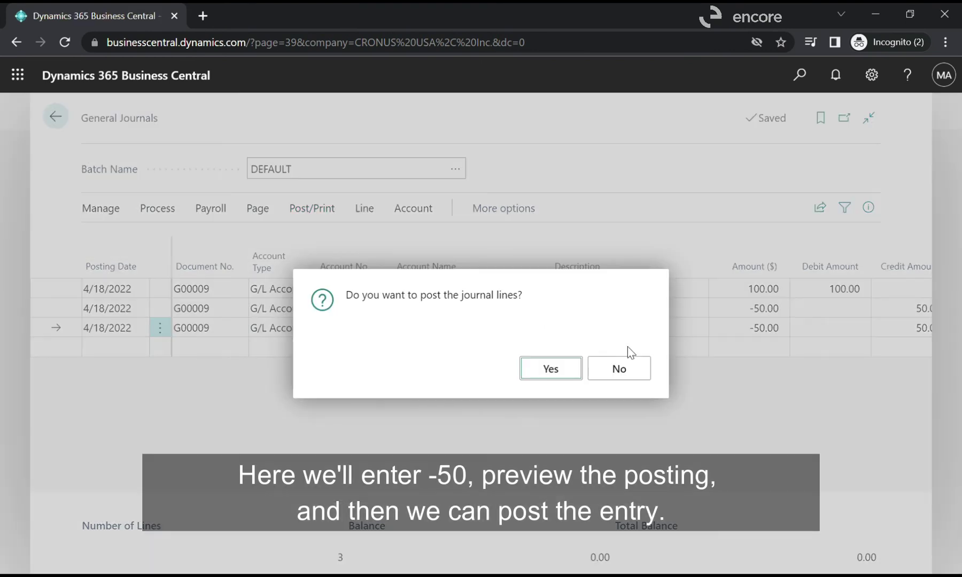
left_click(555, 373)
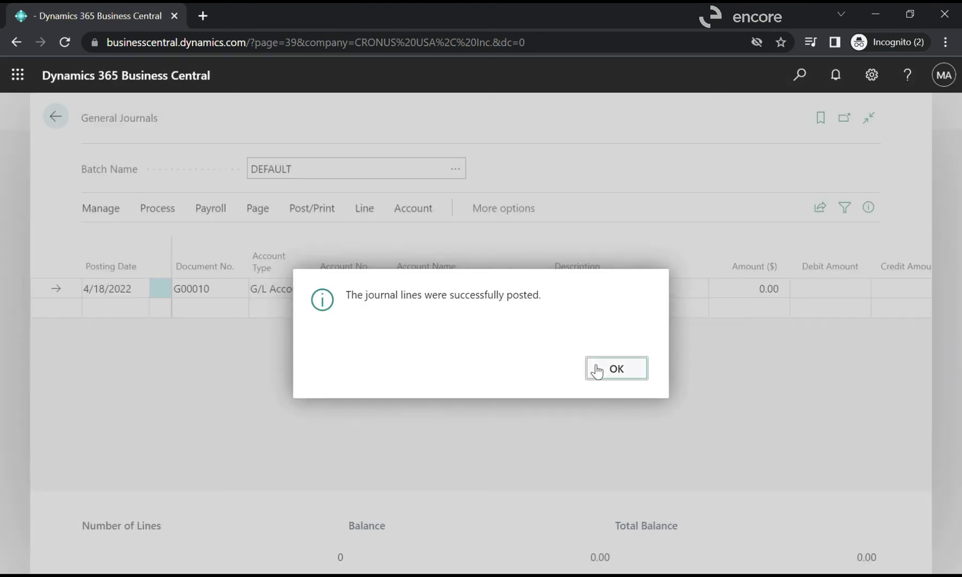
left_click(620, 369)
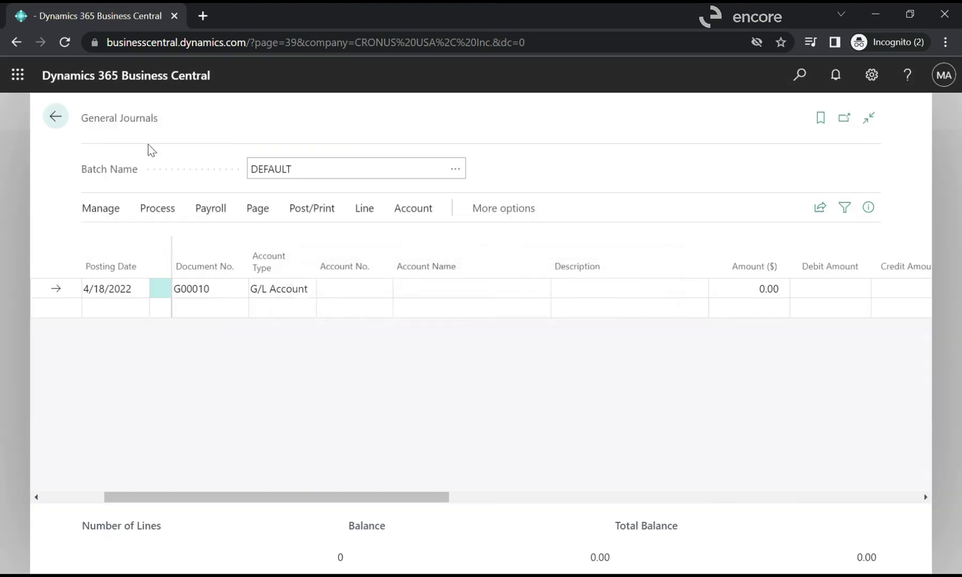
- From the batch list, search 'gen led ent' and open General Ledger Entries
left_click(56, 117)
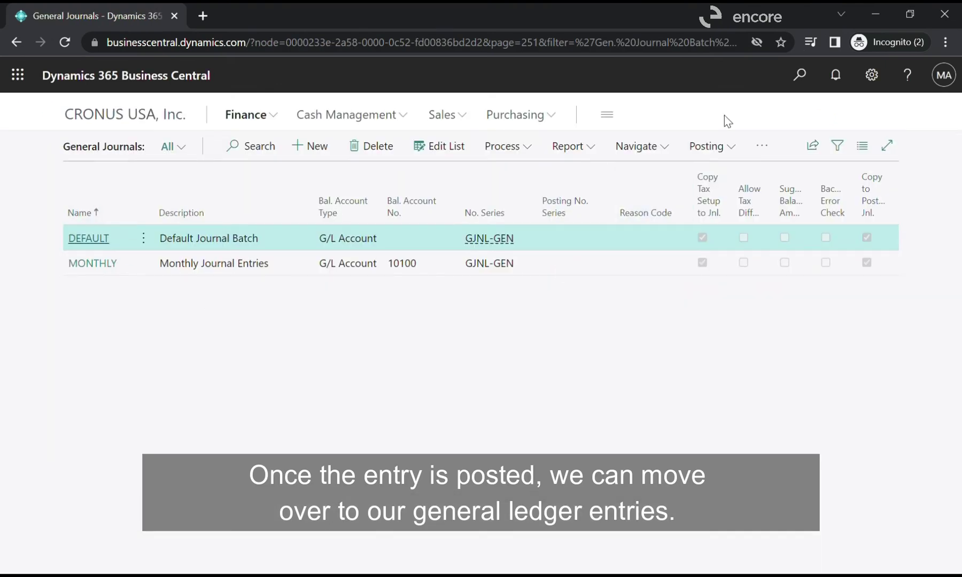
left_click(801, 75)
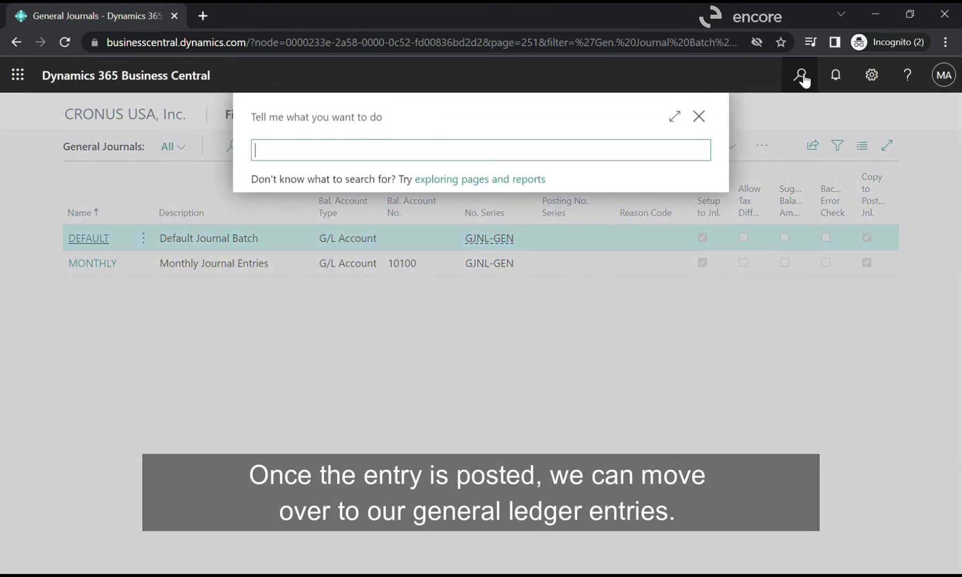
type("gen led ent")
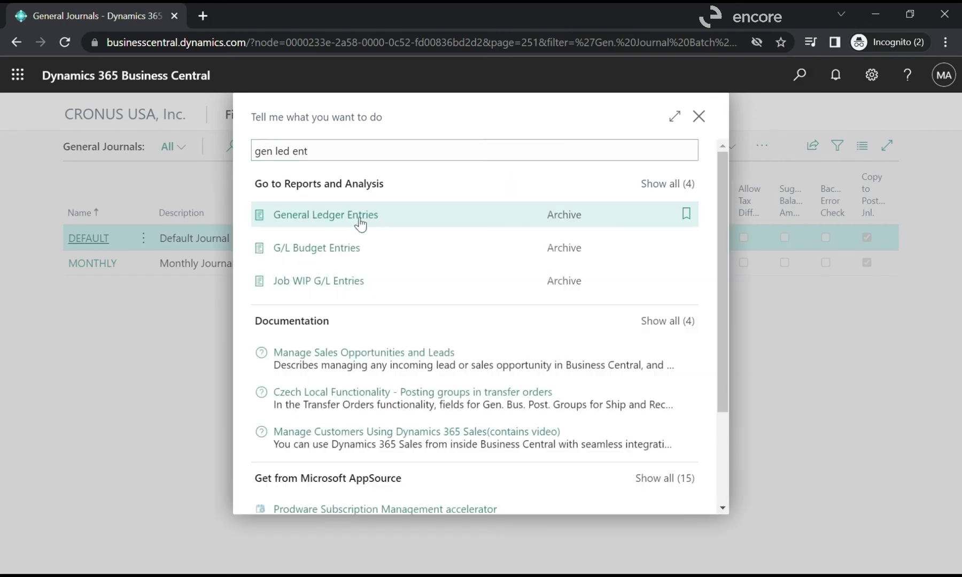
left_click(312, 219)
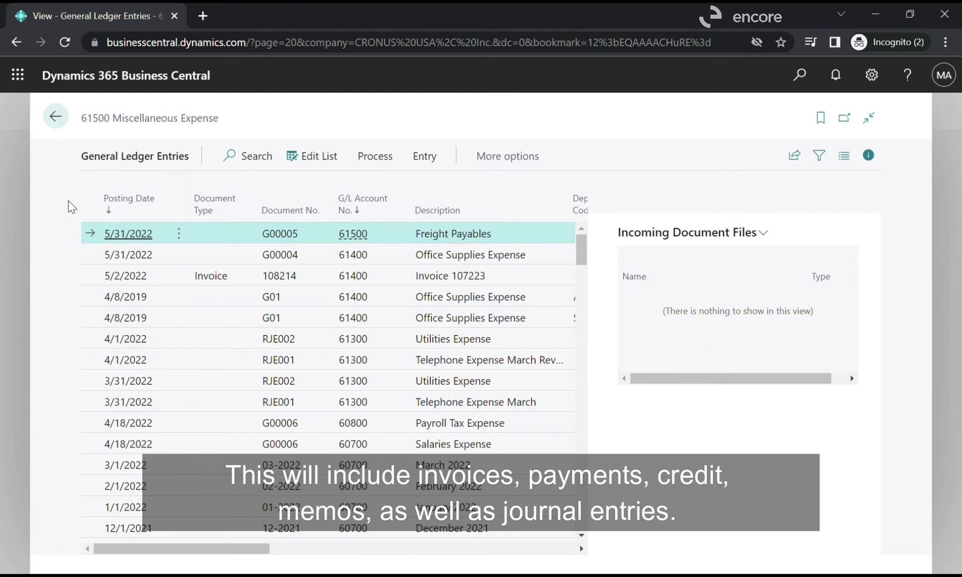
- Hide the FactBox pane and search the ledger entries for G00009
left_click(868, 157)
left_click(246, 159)
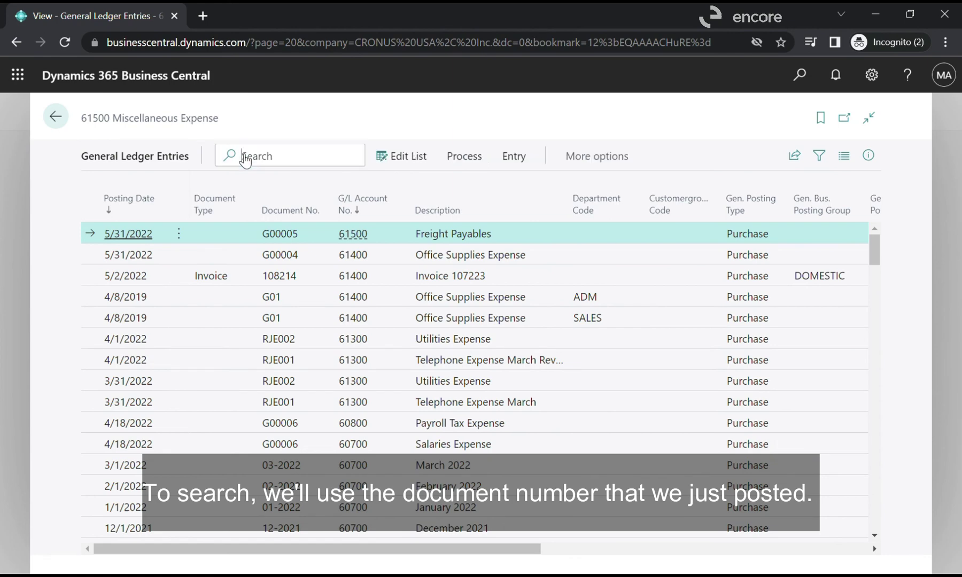
type("G00009")
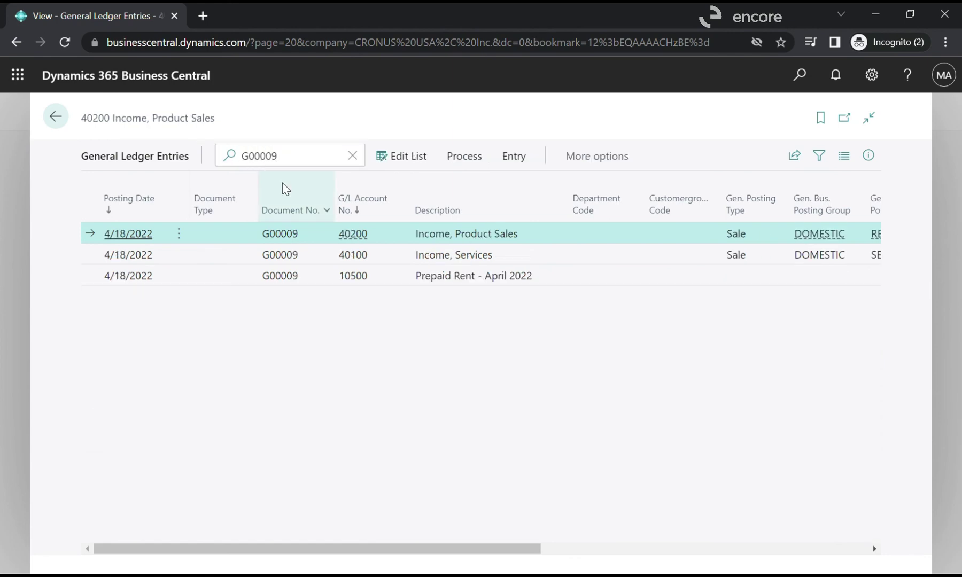
left_click_drag(363, 551, 382, 549)
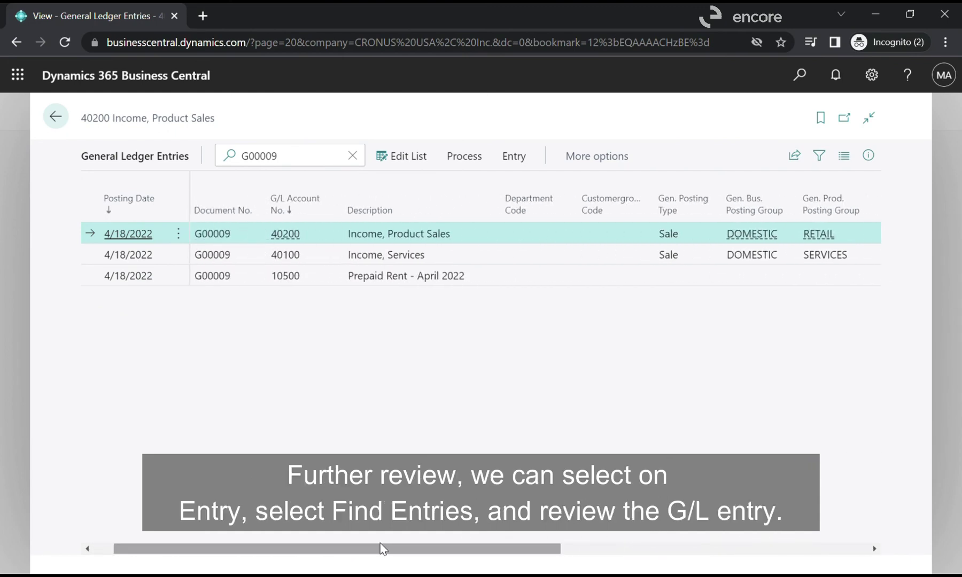
- Run Find entries for G00009 and open its 3 G/L entries (40200, 40100, 10500)
left_click(520, 166)
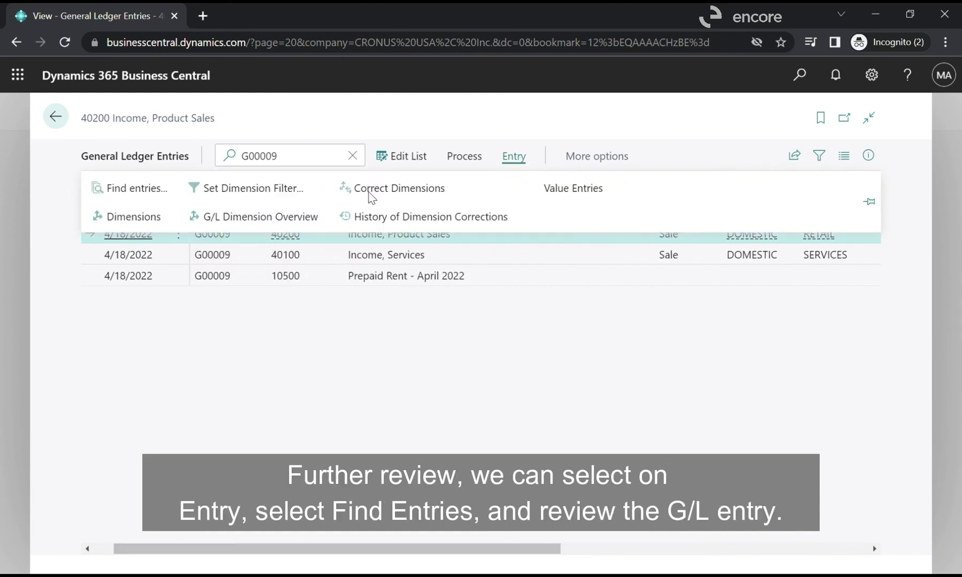
left_click(129, 188)
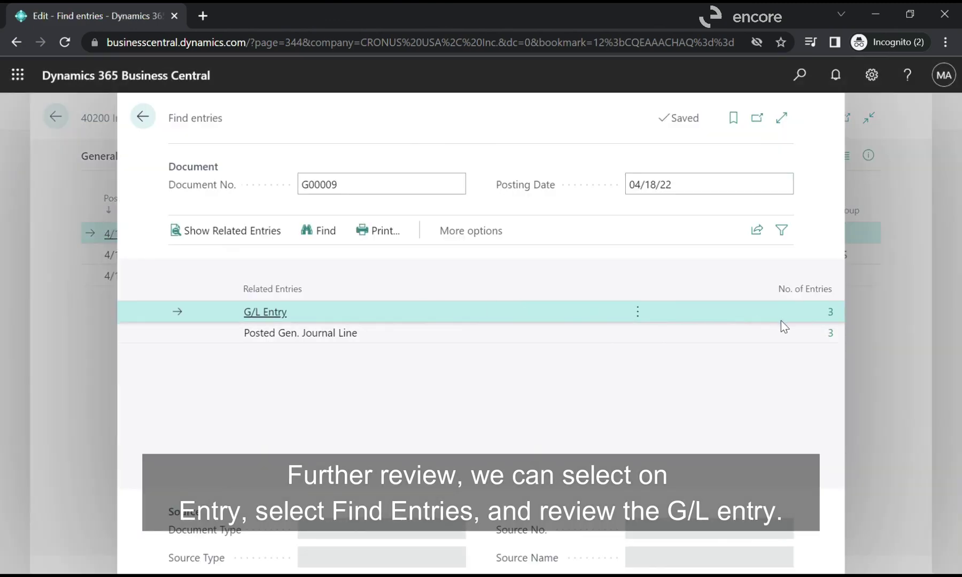
left_click(831, 312)
mouse_move(379, 547)
left_mouse_down()
mouse_move(694, 541)
mouse_move(376, 546)
left_mouse_up()
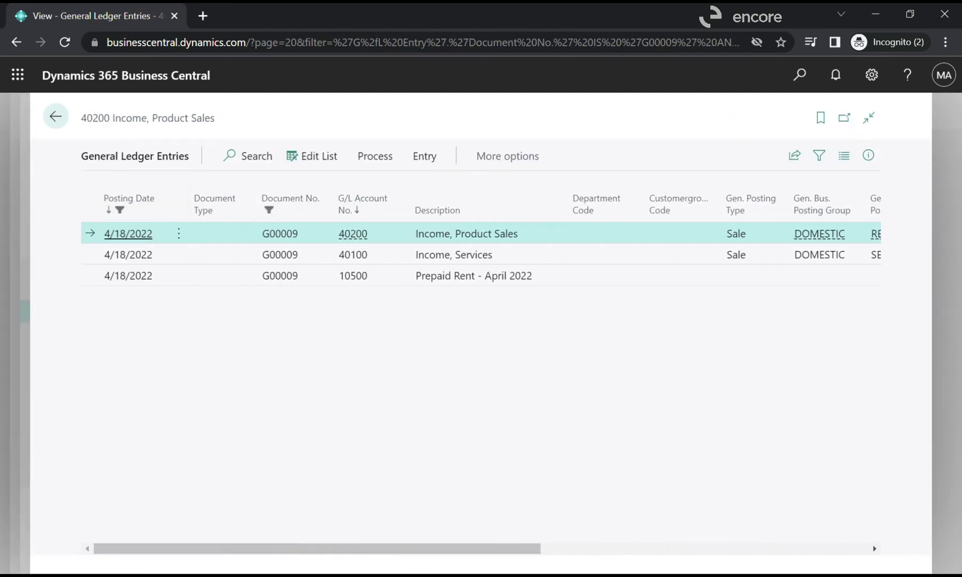